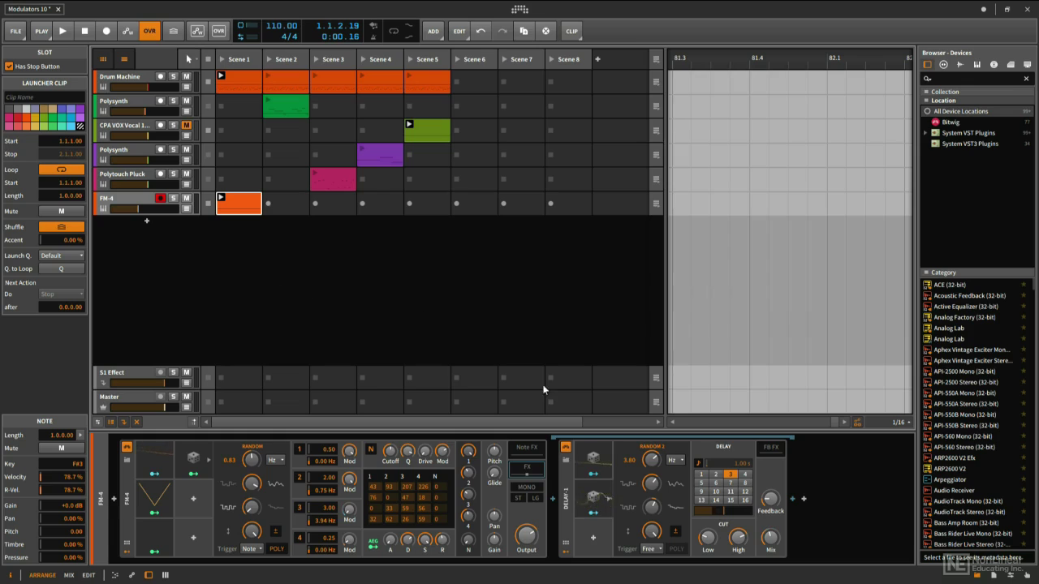
- Bypass DELAY-1 and solo the FM-4 track while briefly playing back
left_click(565, 447)
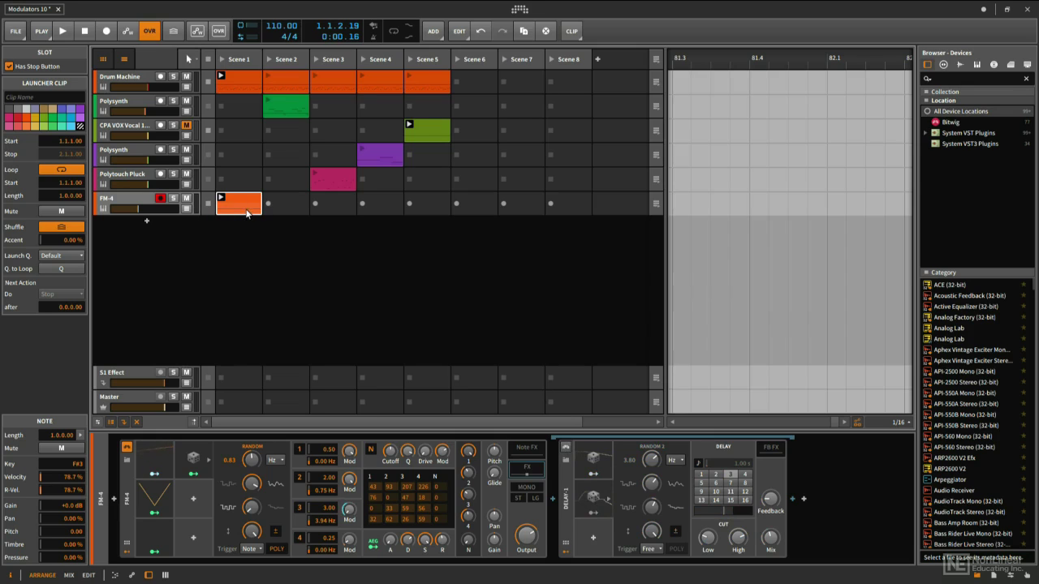
key("space")
left_click(173, 199)
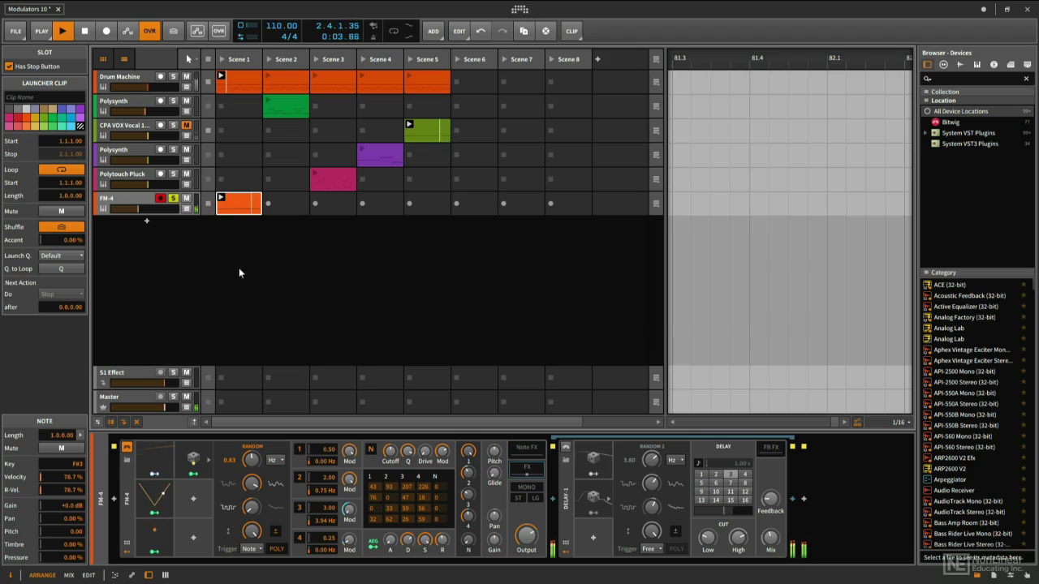
key("space")
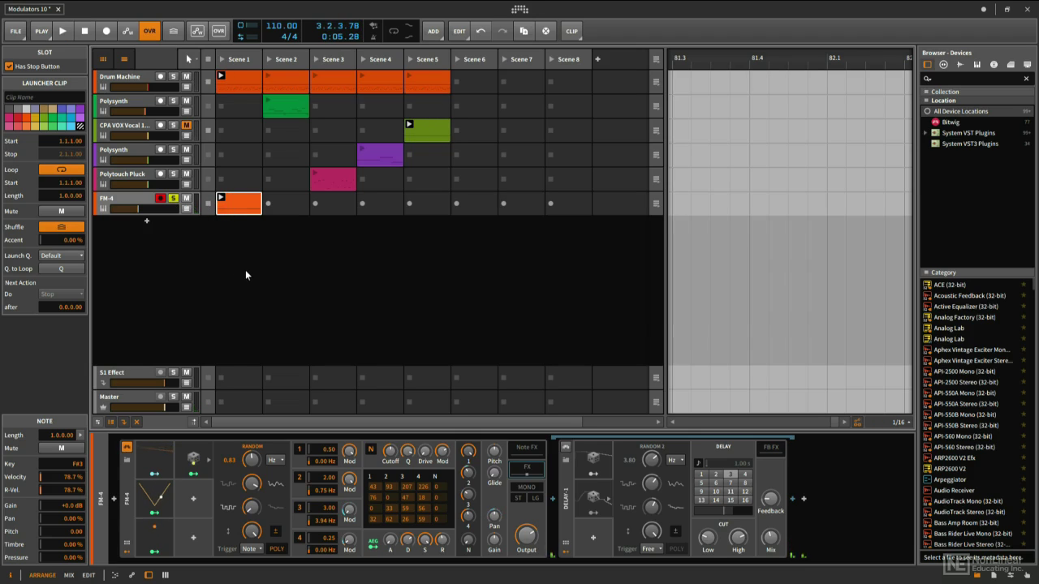
- Insert a Steps modulator into the FM-4's modulator slots
left_click(194, 501)
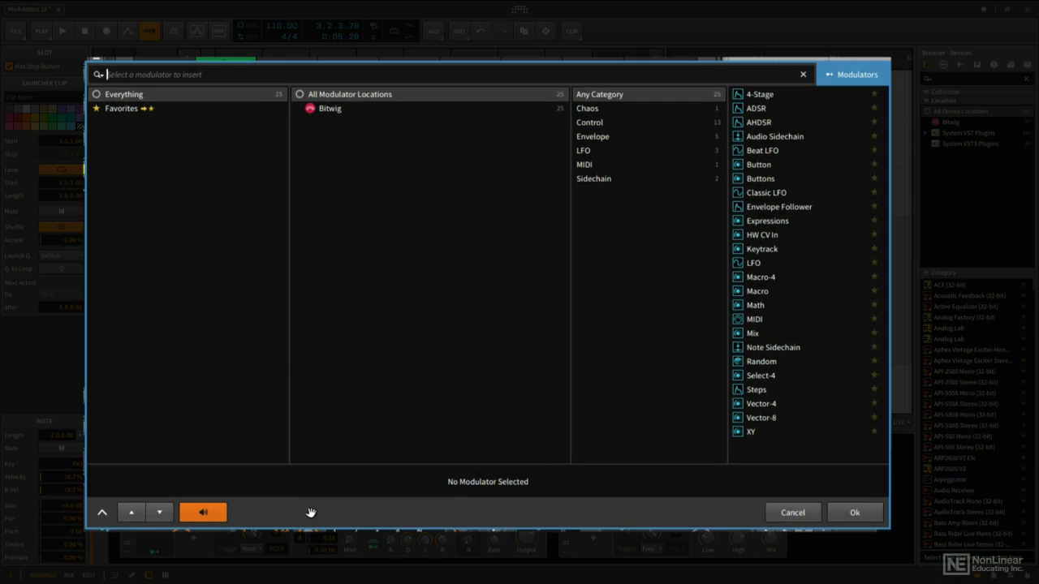
left_click(755, 389)
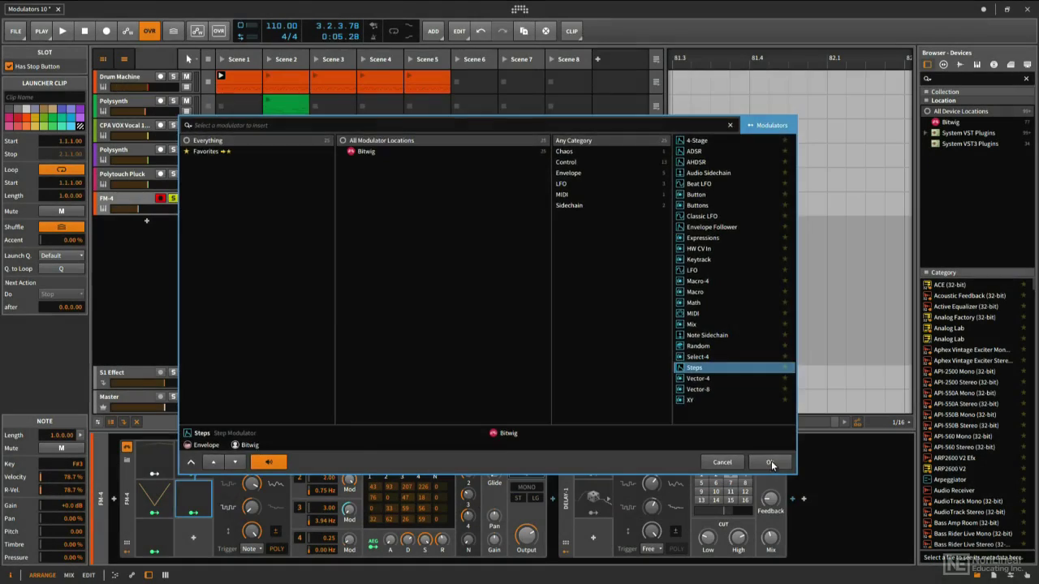
left_click(769, 462)
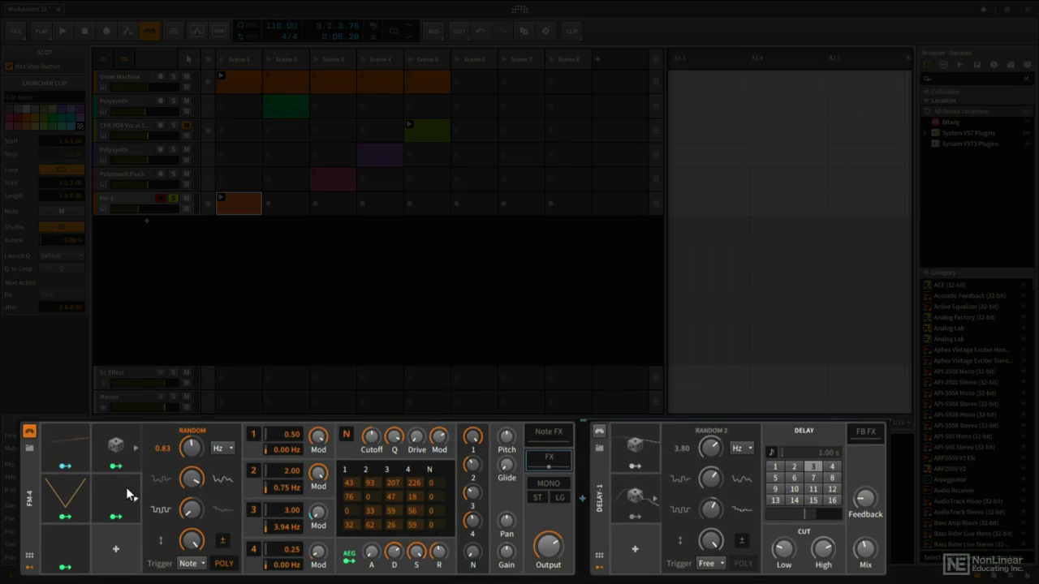
- Expand the Steps editor and draw bars across steps 1–12, making steps 6 and 12 negative
left_click(135, 504)
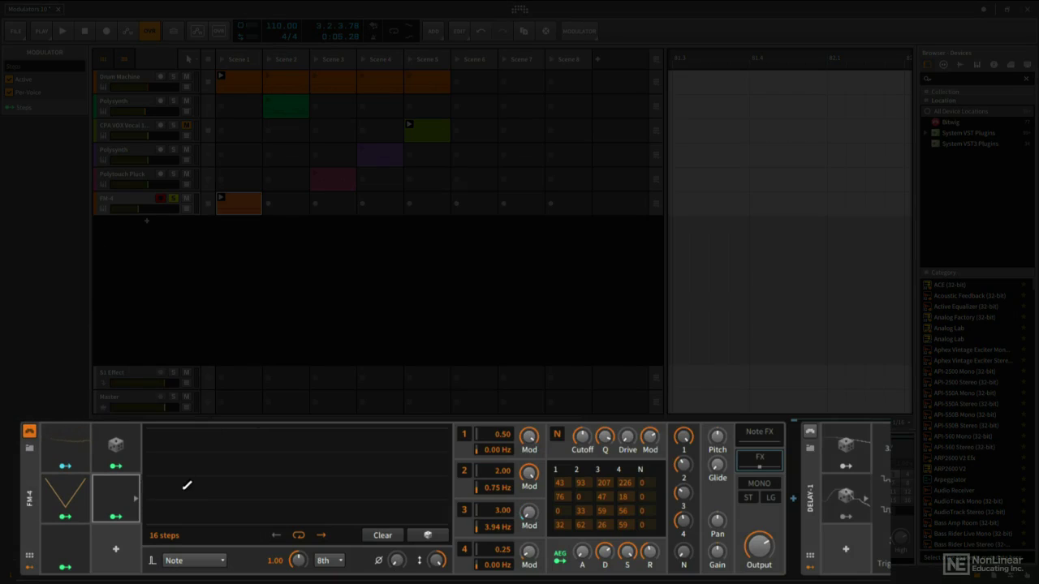
left_click(151, 464)
left_click(177, 451)
left_click(211, 472)
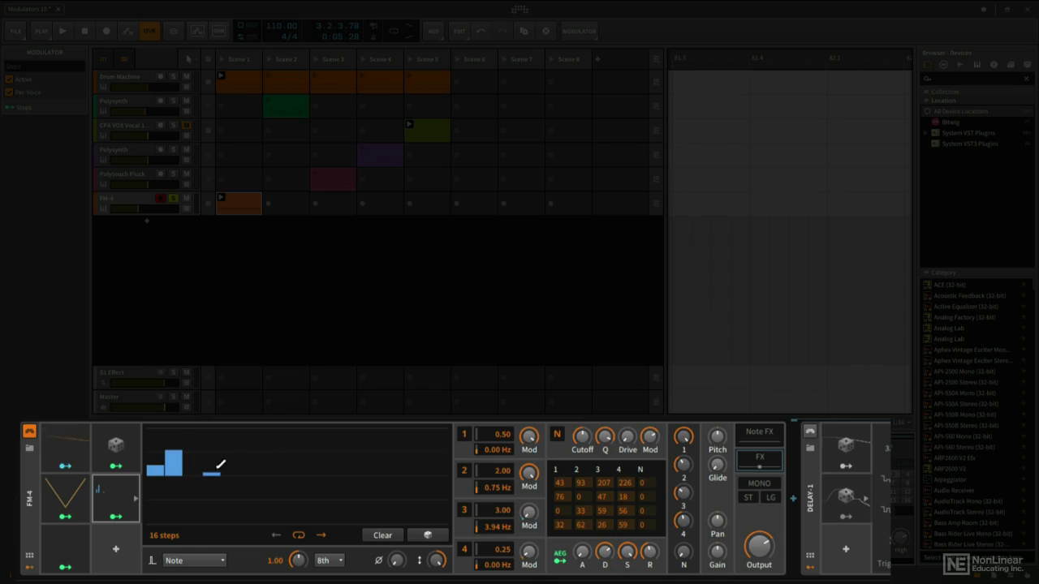
left_click(248, 455)
left_click(305, 439)
left_click(344, 465)
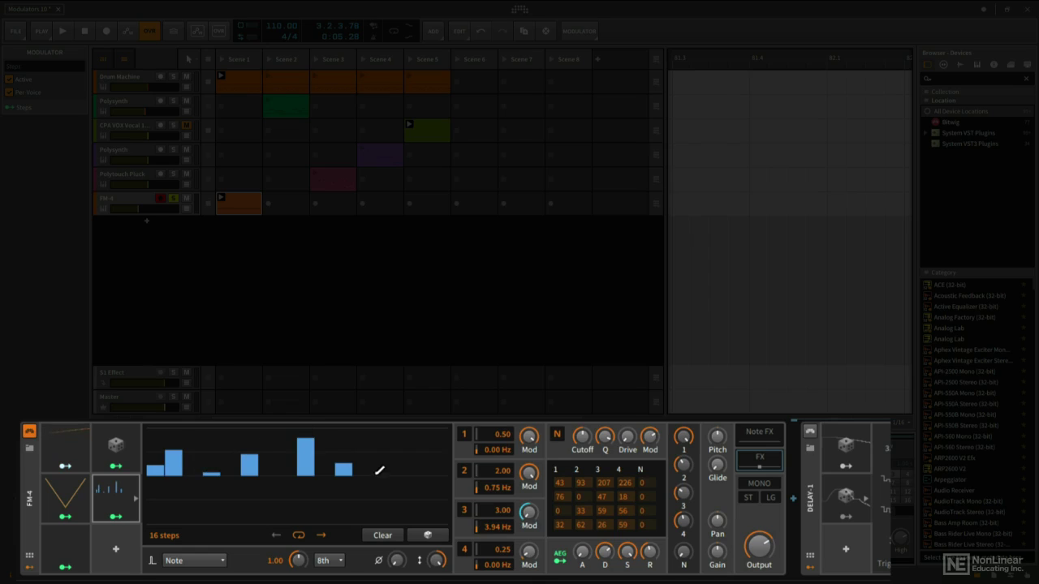
left_click(397, 472)
left_click(418, 447)
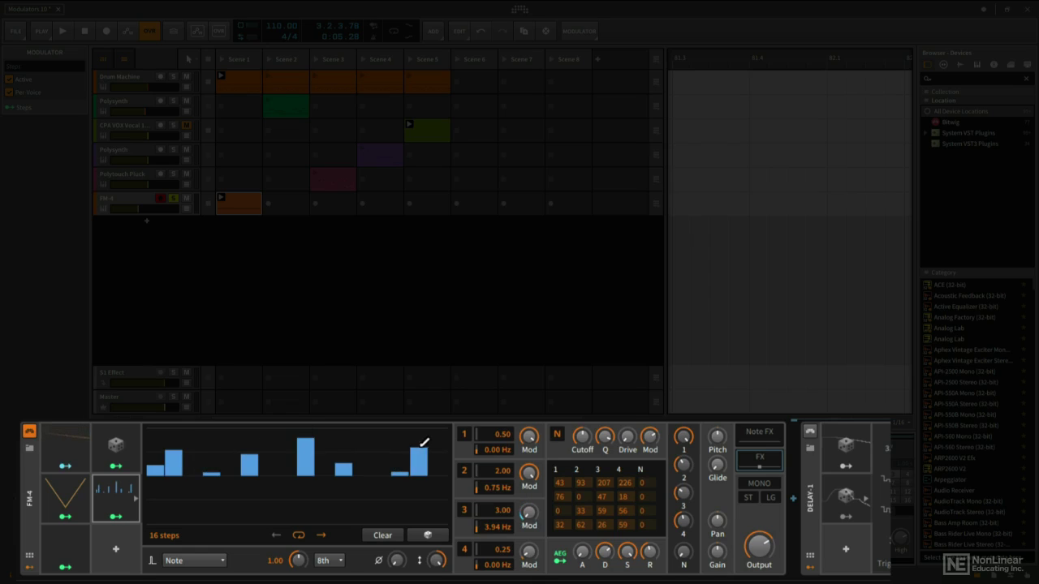
left_click(438, 435)
left_click(363, 487)
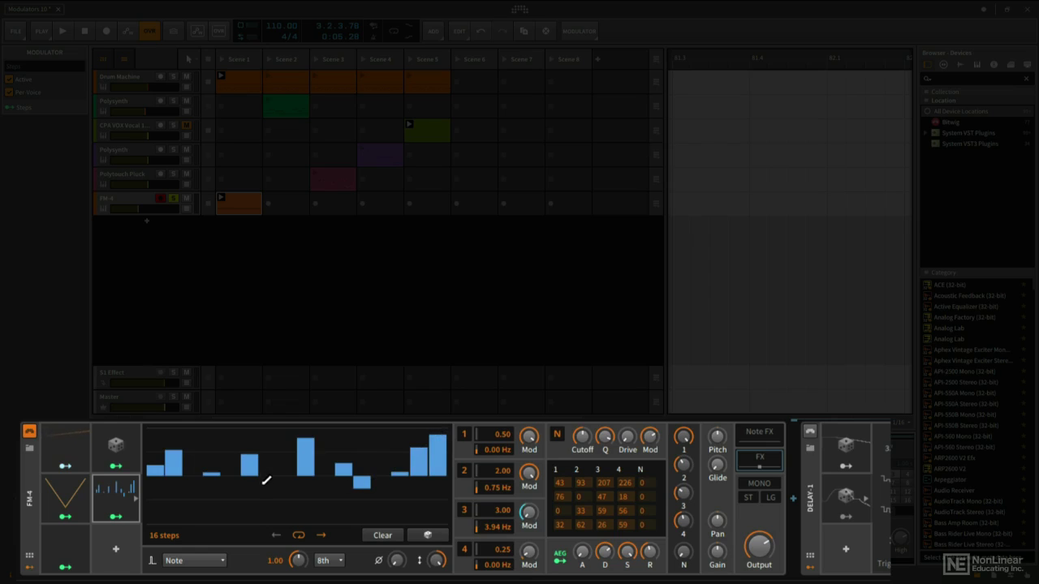
left_click(253, 486)
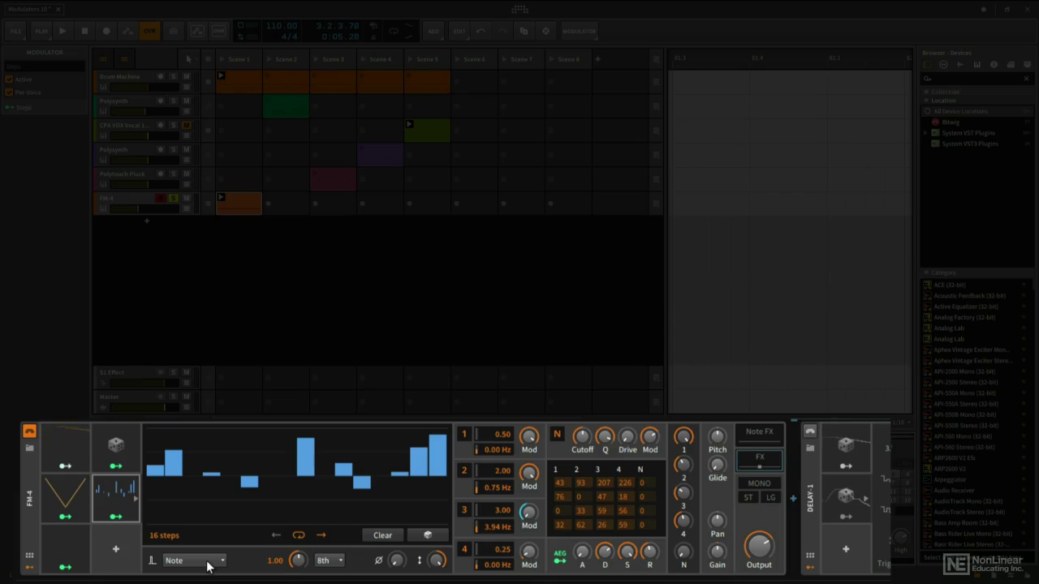
- Play back, set Trigger Mode to Transport, then try reverse before returning to forward direction
key("space")
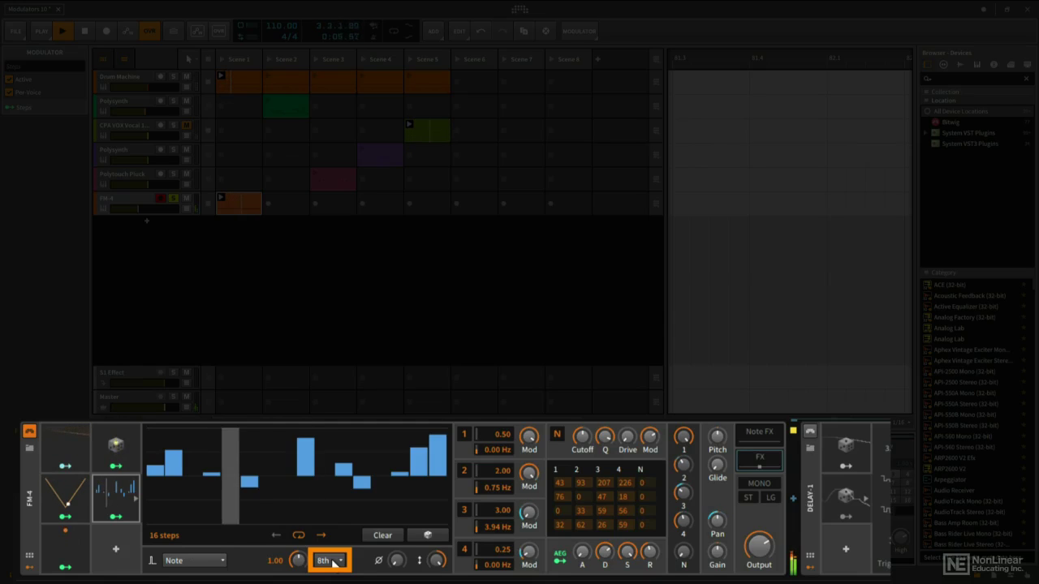
left_click(203, 559)
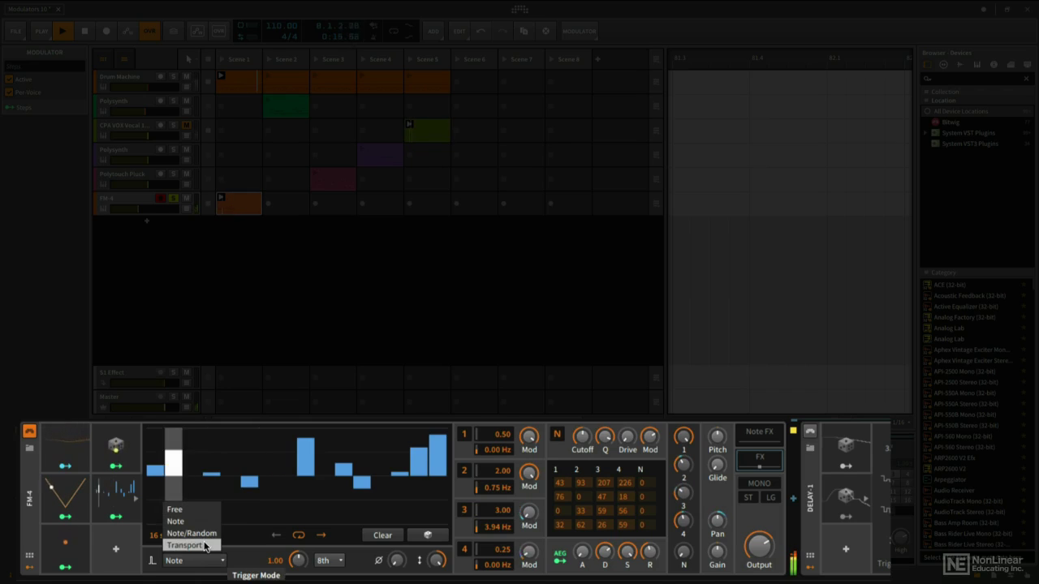
left_click(186, 545)
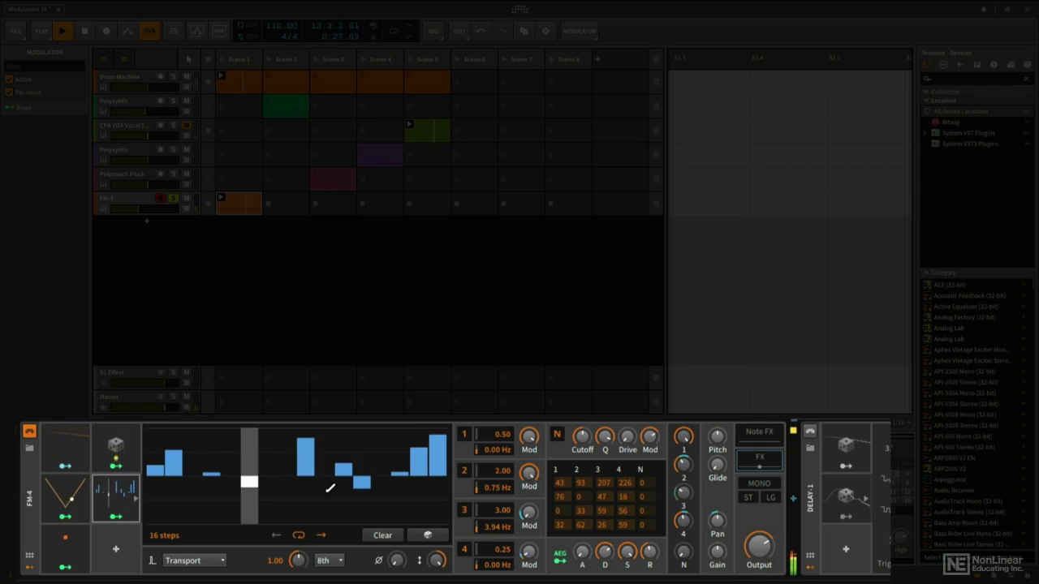
left_click(277, 534)
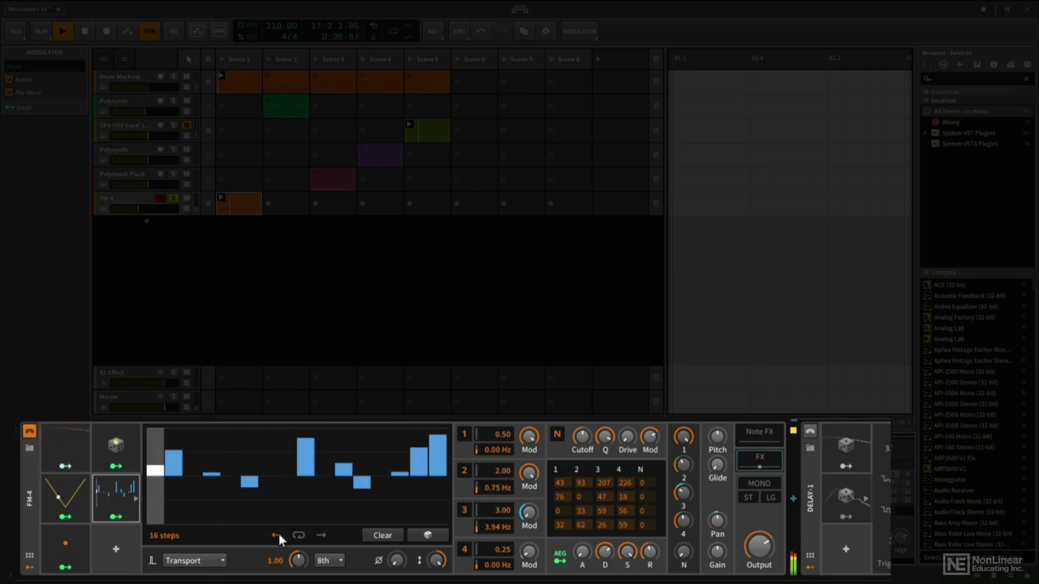
left_click(321, 534)
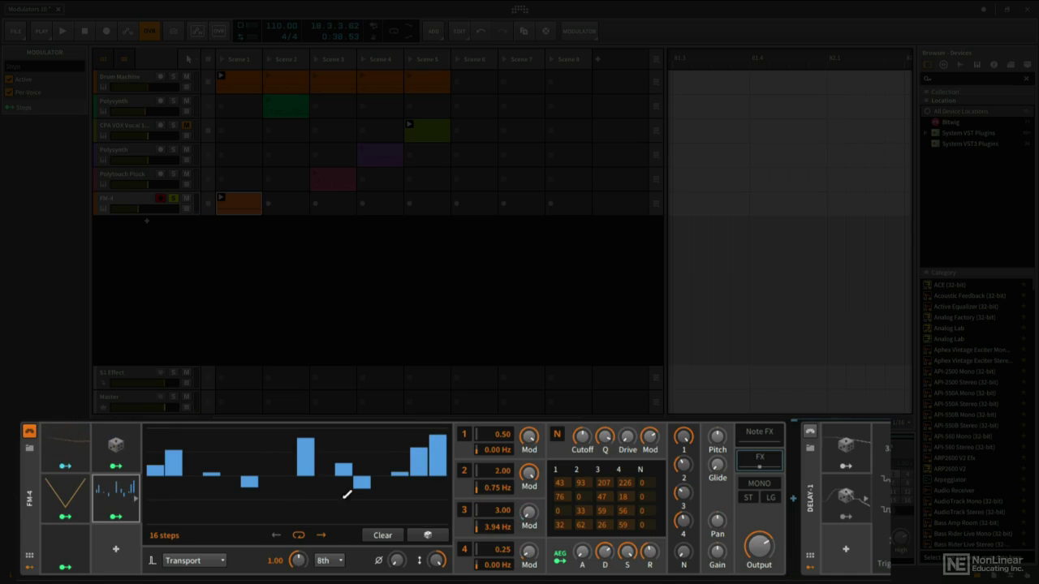
- Randomize the step values five times in a row with the dice button
left_click(425, 537)
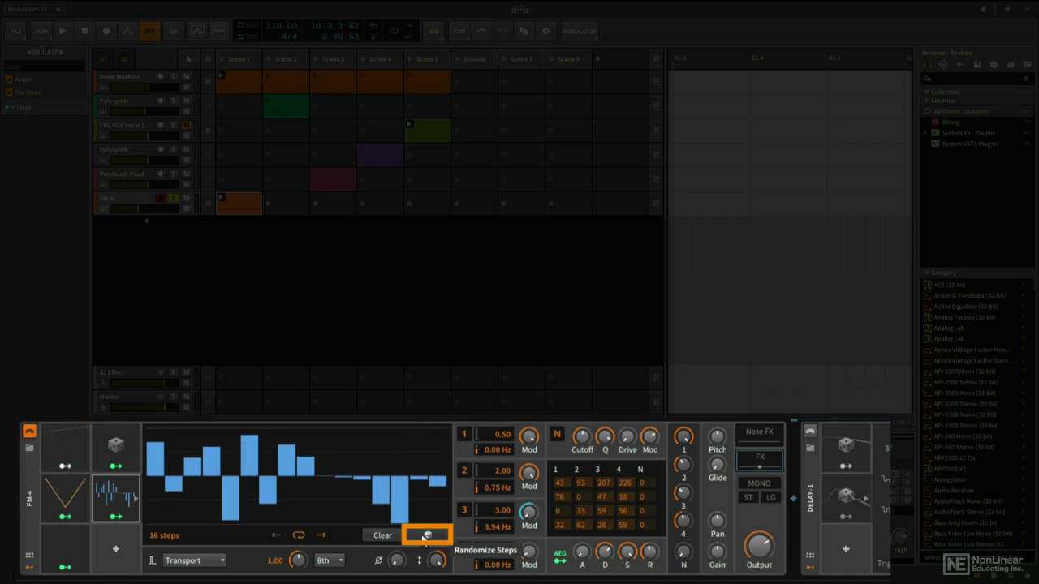
left_click(425, 537)
left_click(425, 536)
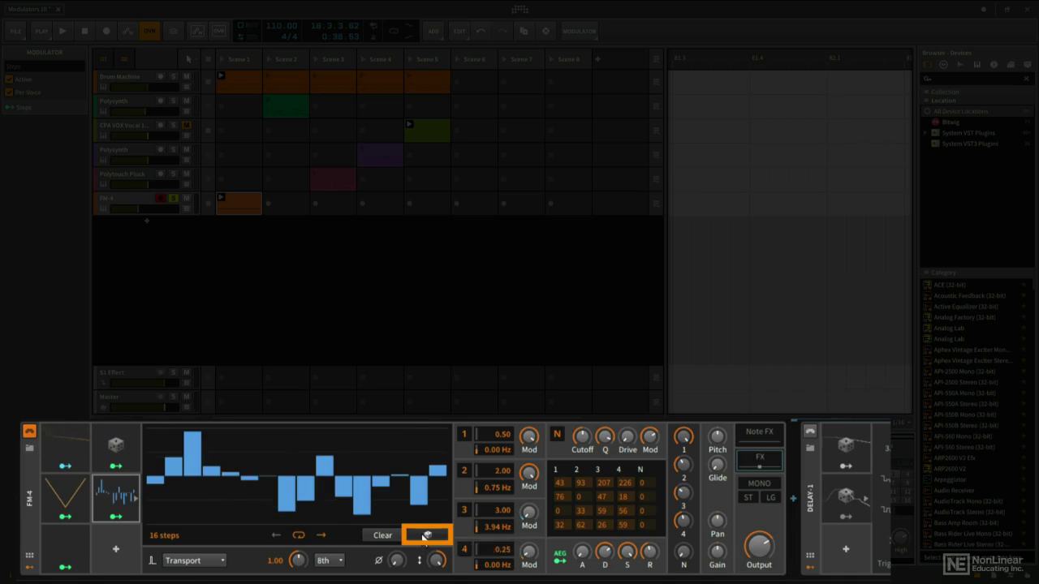
left_click(426, 535)
left_click(425, 536)
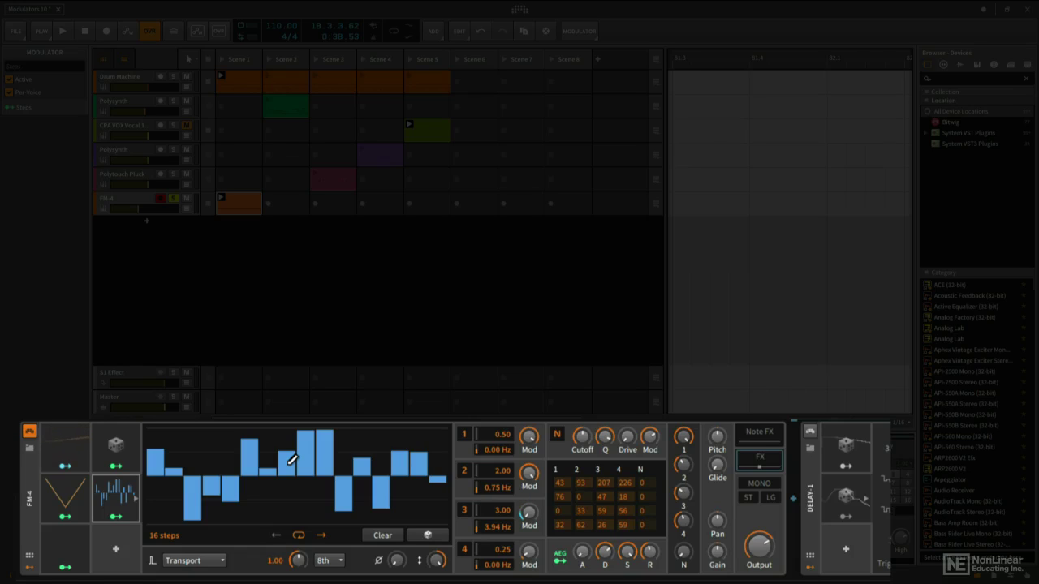
- Clear all step values and set the FM-4 Pitch to -12
left_click(382, 535)
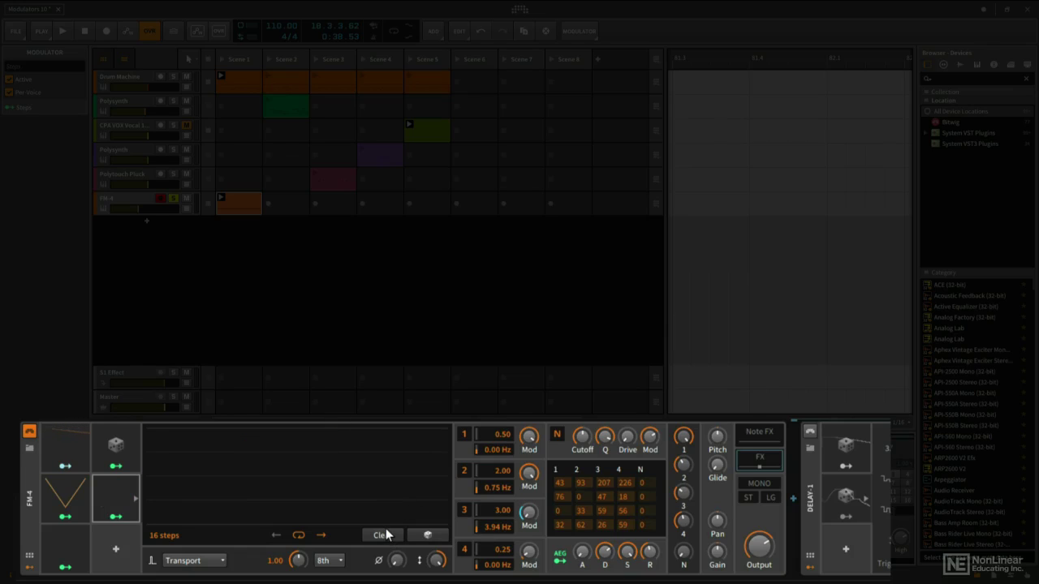
left_click(717, 438)
mouse_move(717, 438)
left_mouse_down()
mouse_move(718, 459)
mouse_move(717, 420)
mouse_move(717, 435)
left_mouse_up()
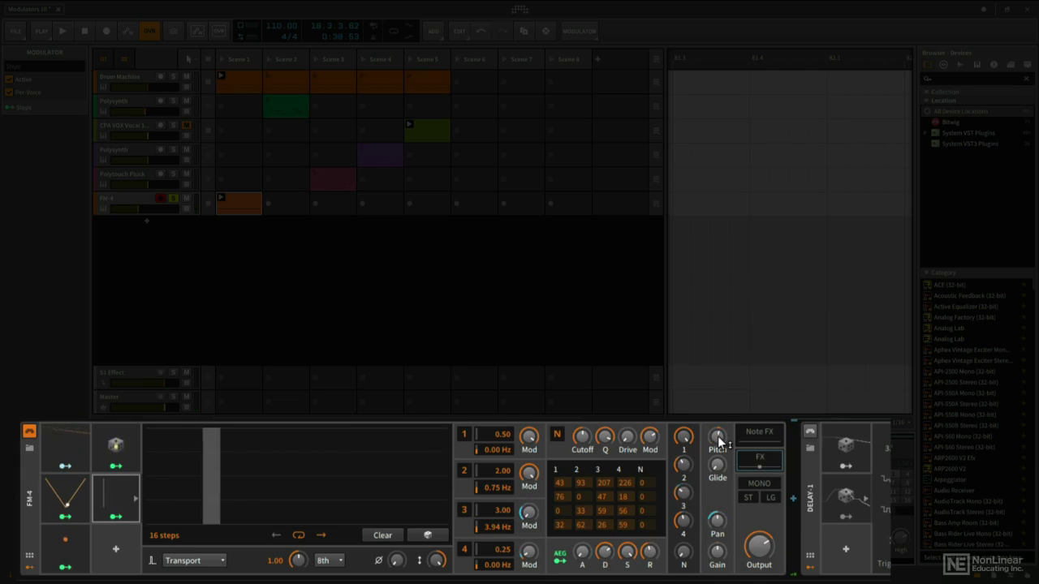
- Reset Pitch to its default value and assign the Steps modulator to it at +12.00
mouse_move(717, 436)
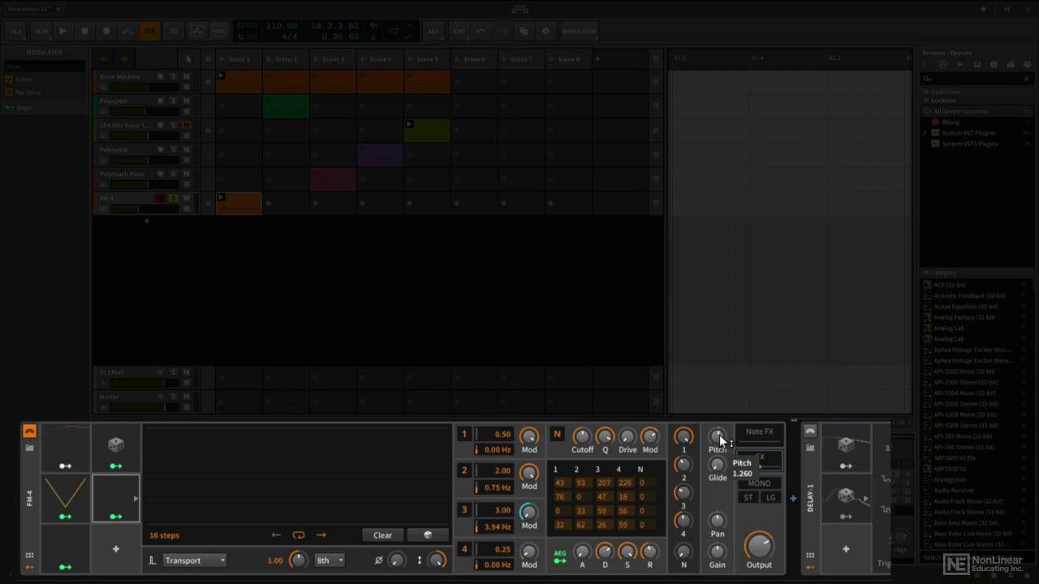
right_click(720, 437)
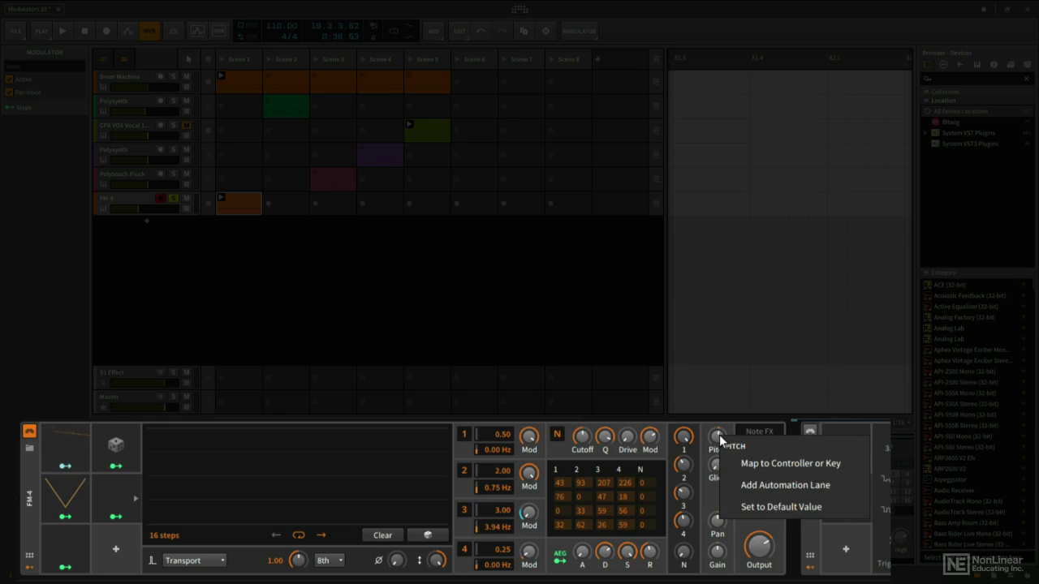
left_click(763, 507)
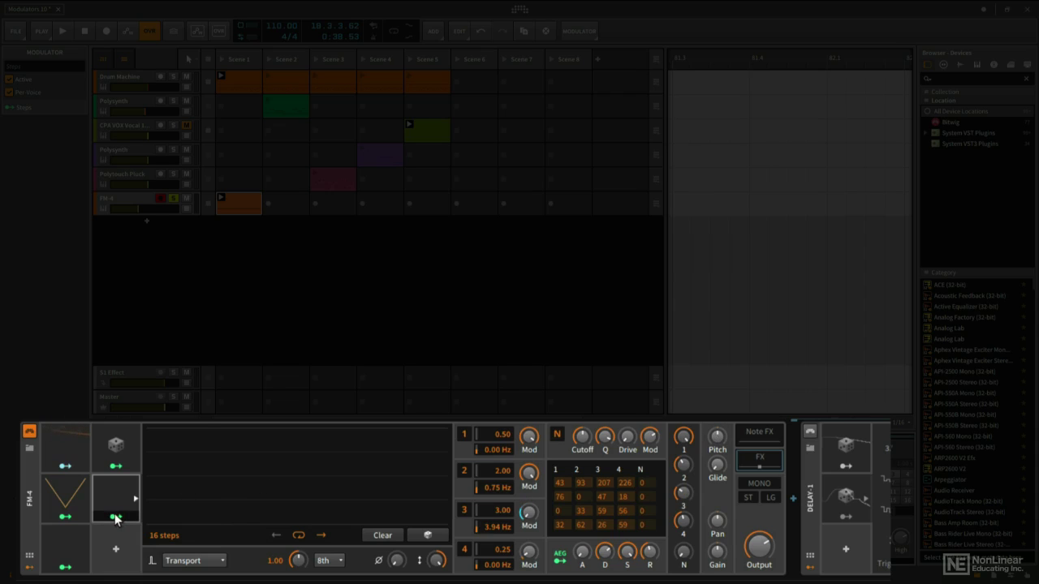
left_click_drag(722, 438, 721, 402)
- Start playback and randomize the Steps pattern twice to hear different pitch sequences
key("space")
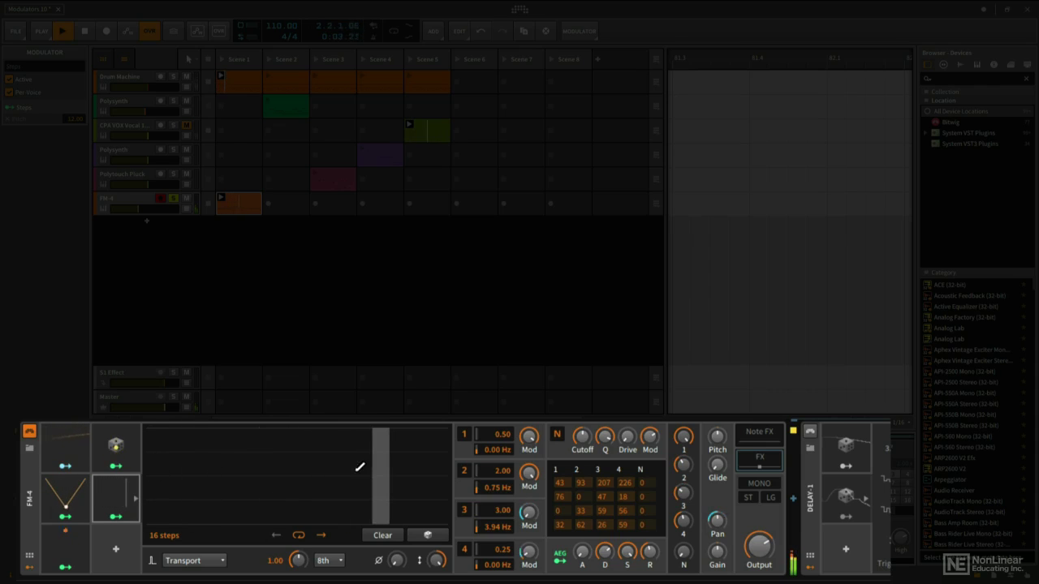
left_click(429, 537)
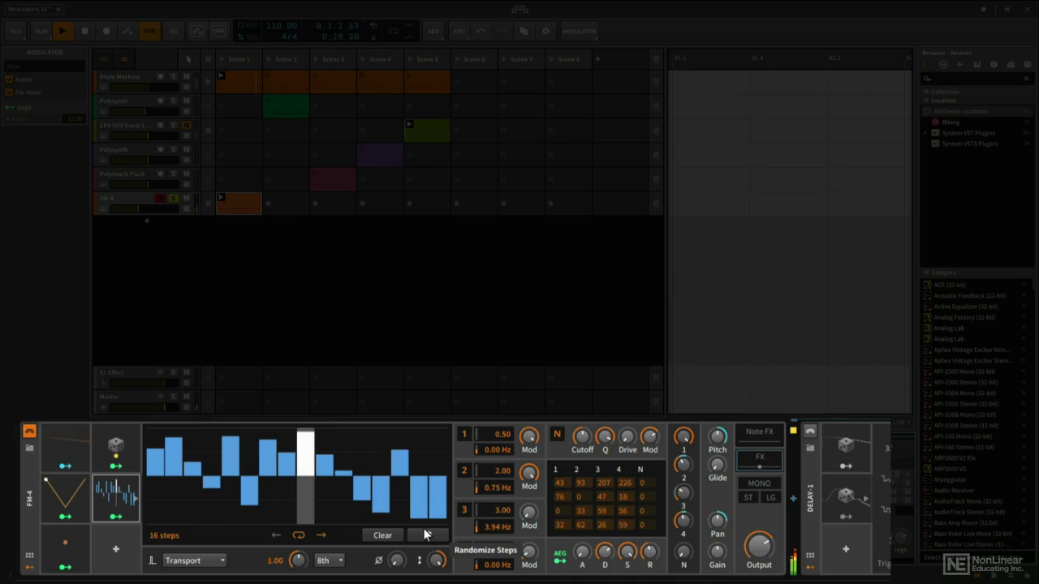
left_click(418, 531)
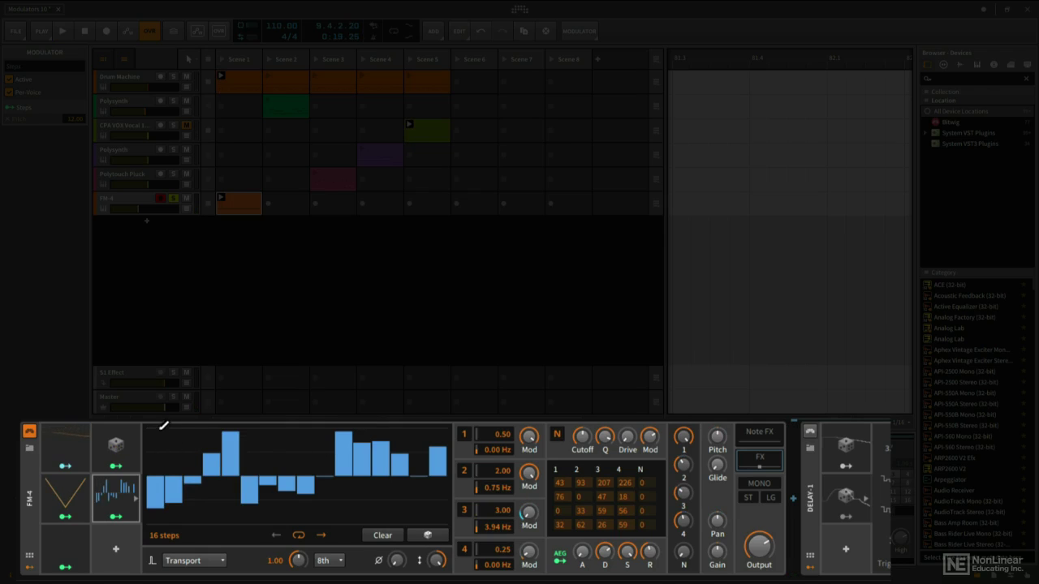
- Clear the steps, resume playback, and draw alternating high and low bars across the pattern
left_click(390, 535)
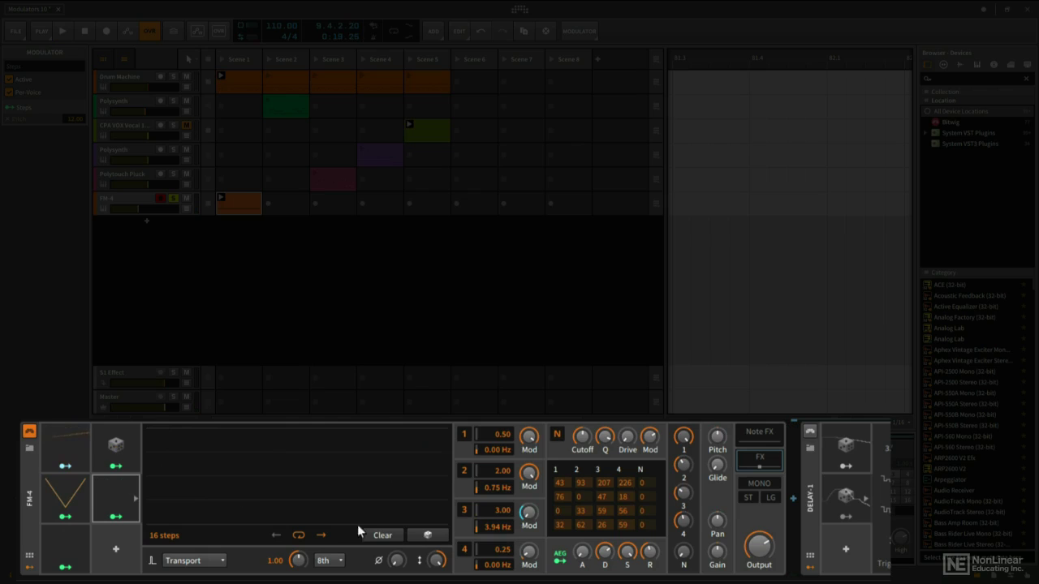
key("space")
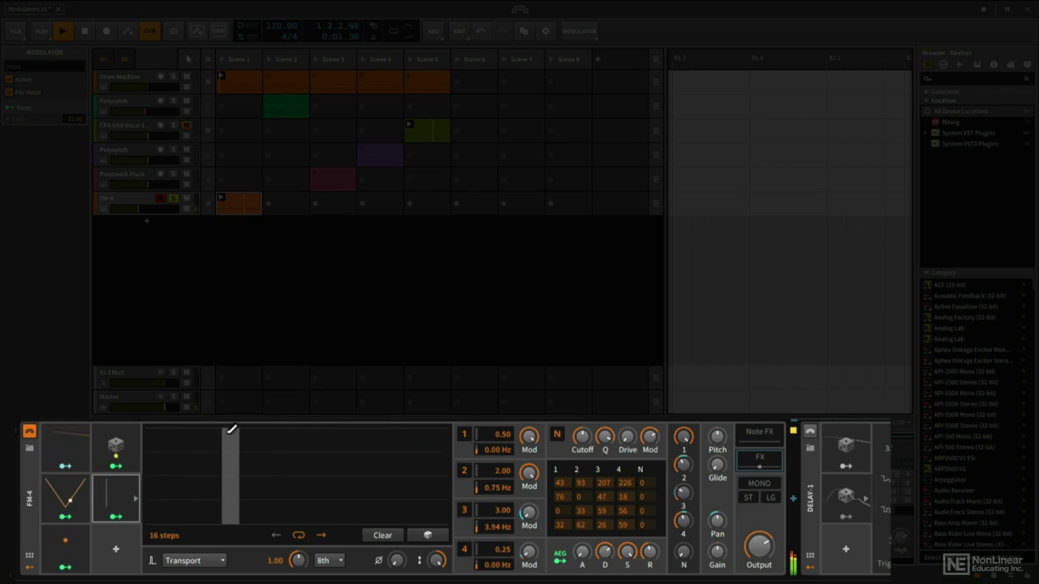
left_click(231, 430)
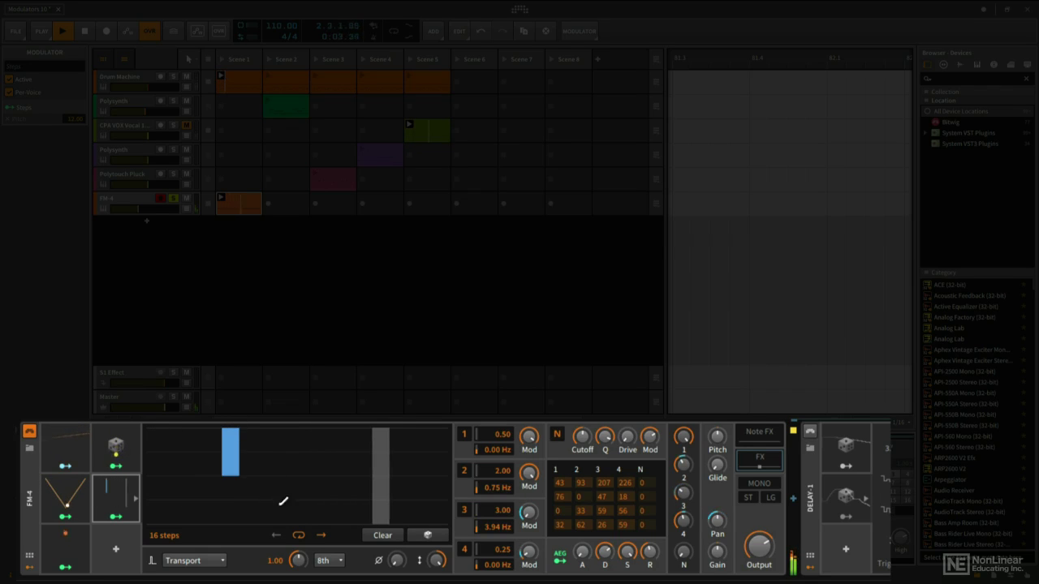
left_click(286, 479)
left_click(343, 430)
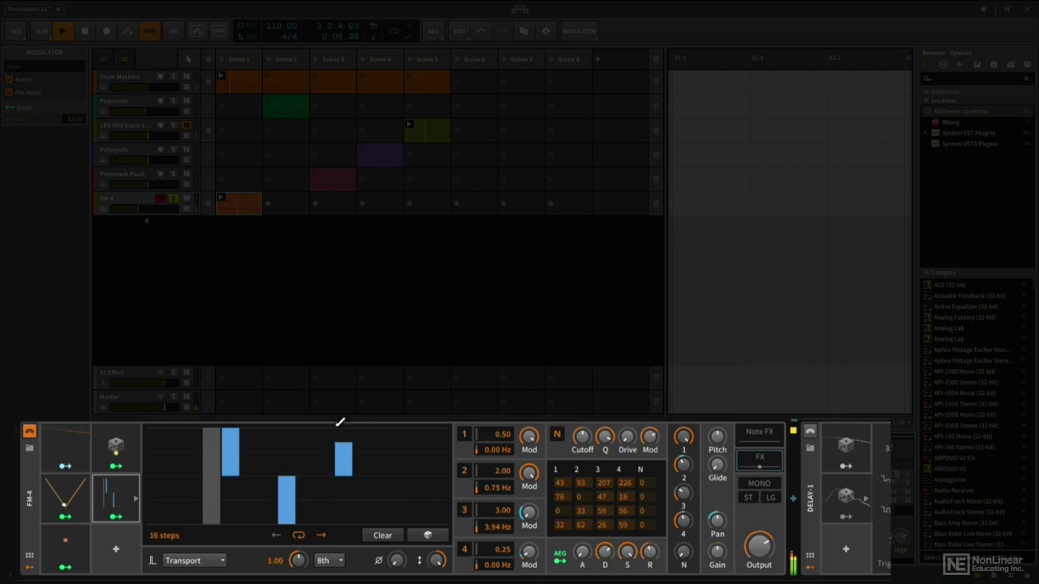
left_click(362, 503)
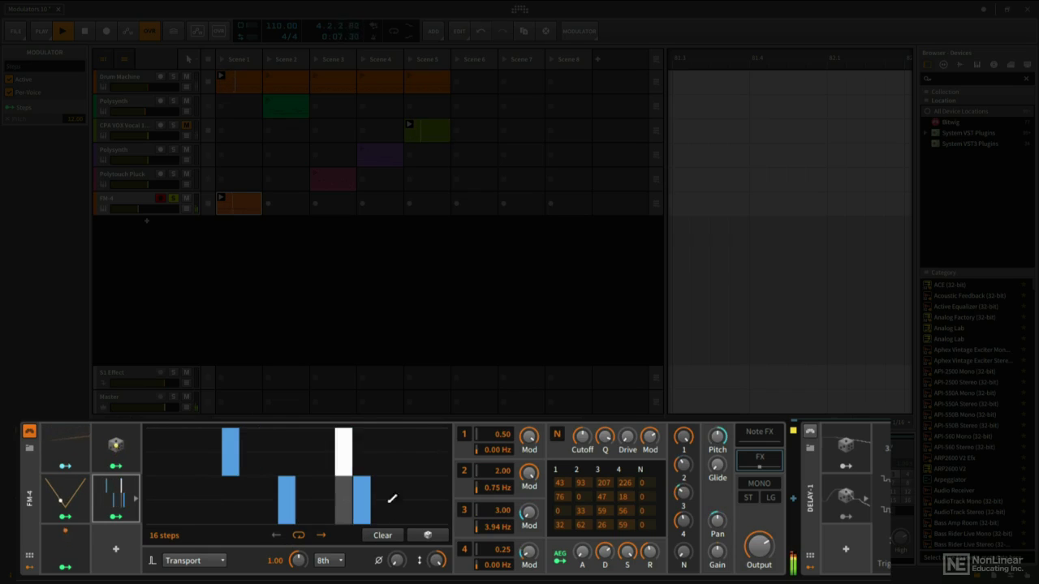
left_click(381, 434)
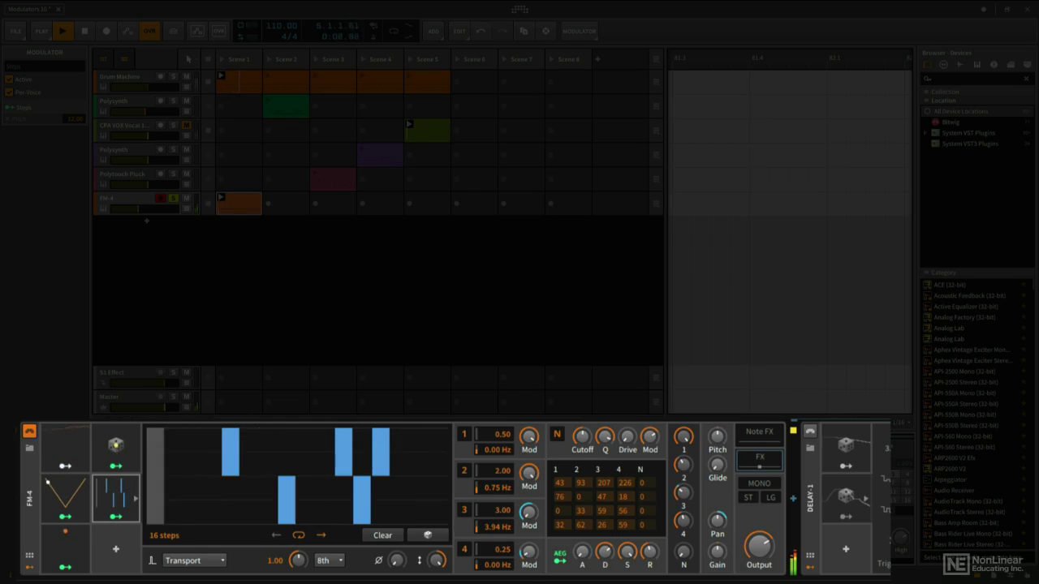
left_click(399, 491)
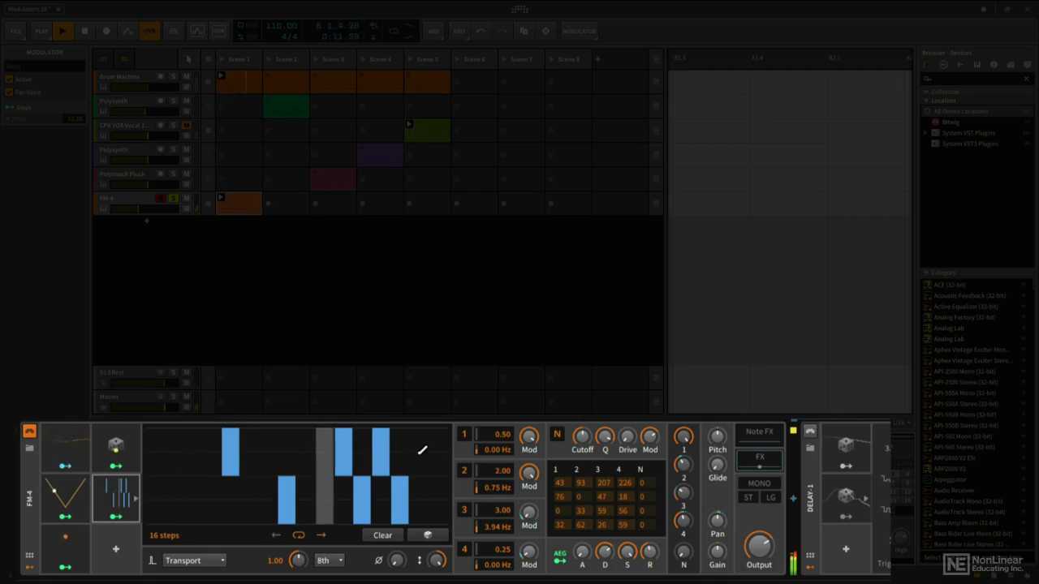
left_click(438, 434)
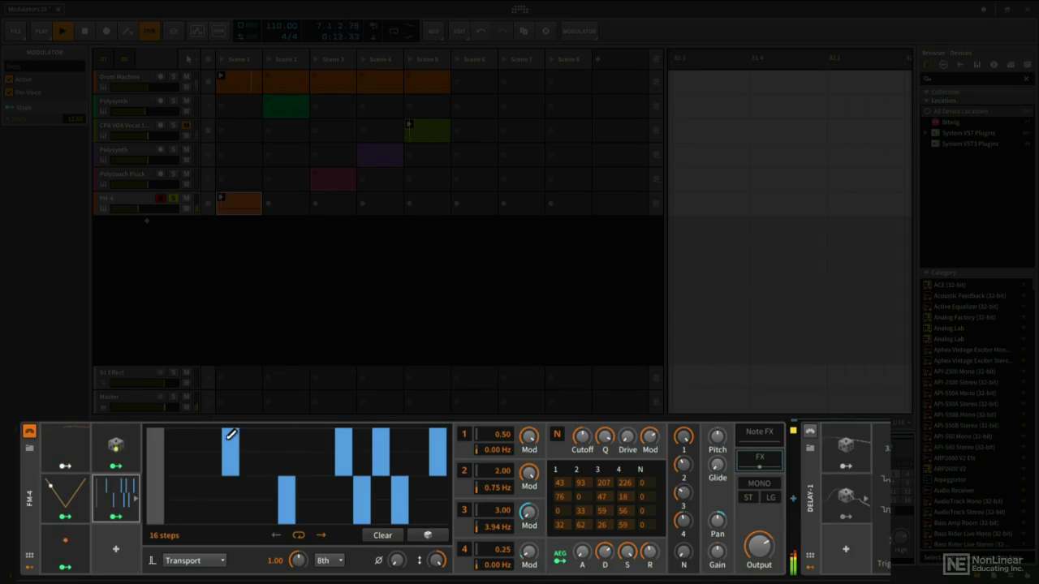
left_click(174, 495)
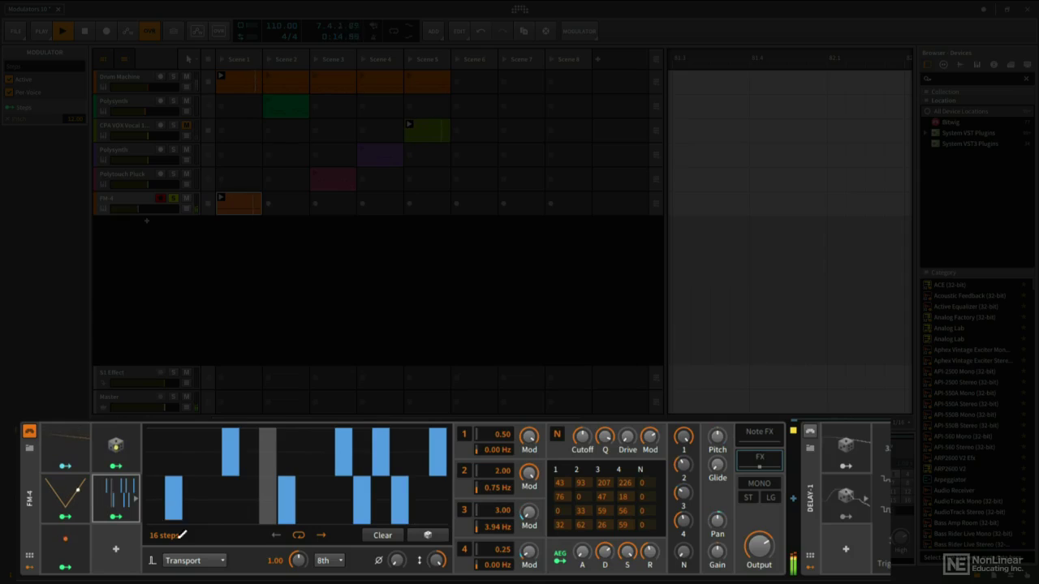
left_click(206, 497)
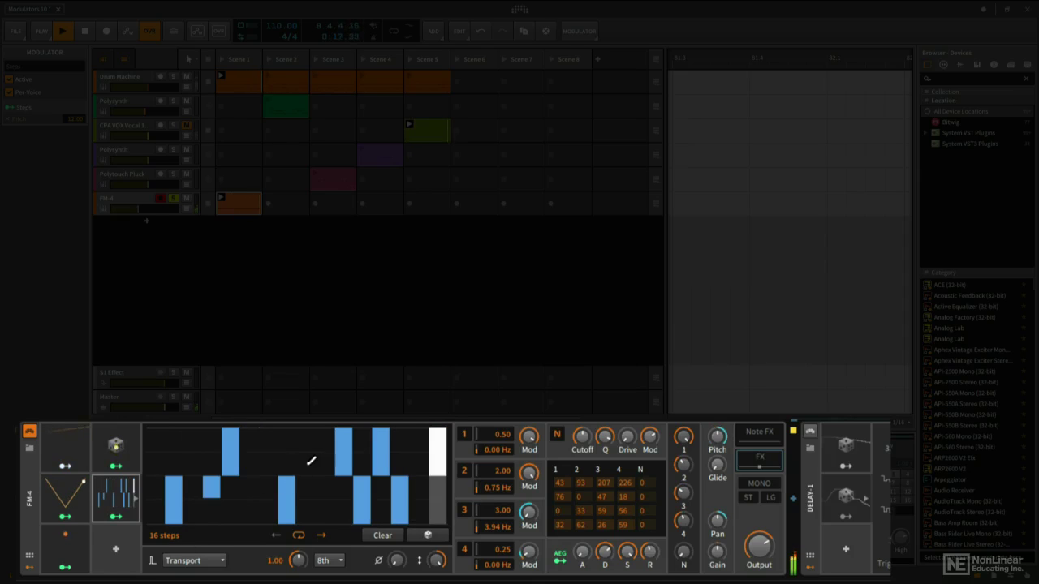
left_click(265, 445)
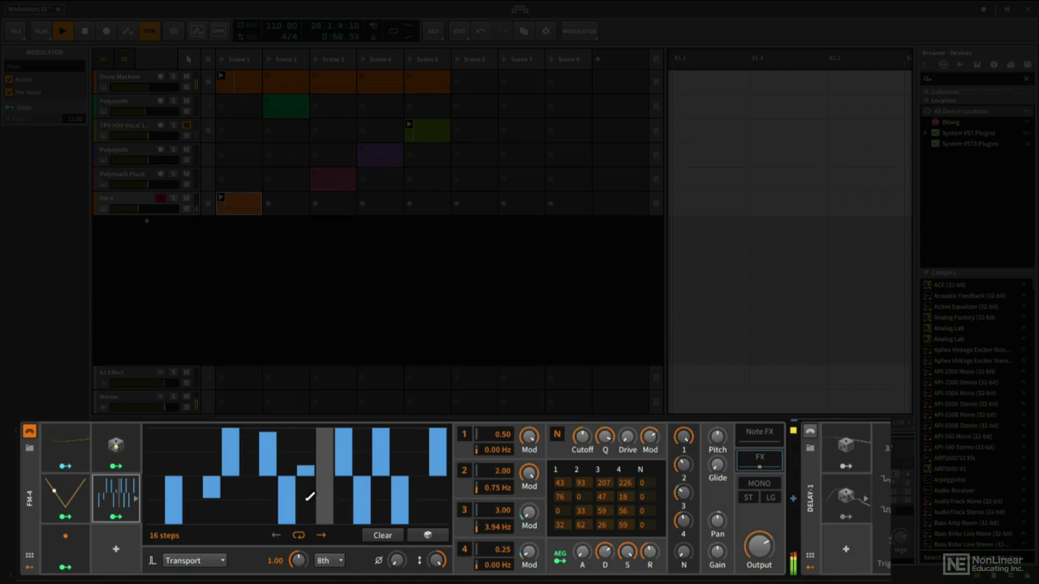
left_click(341, 562)
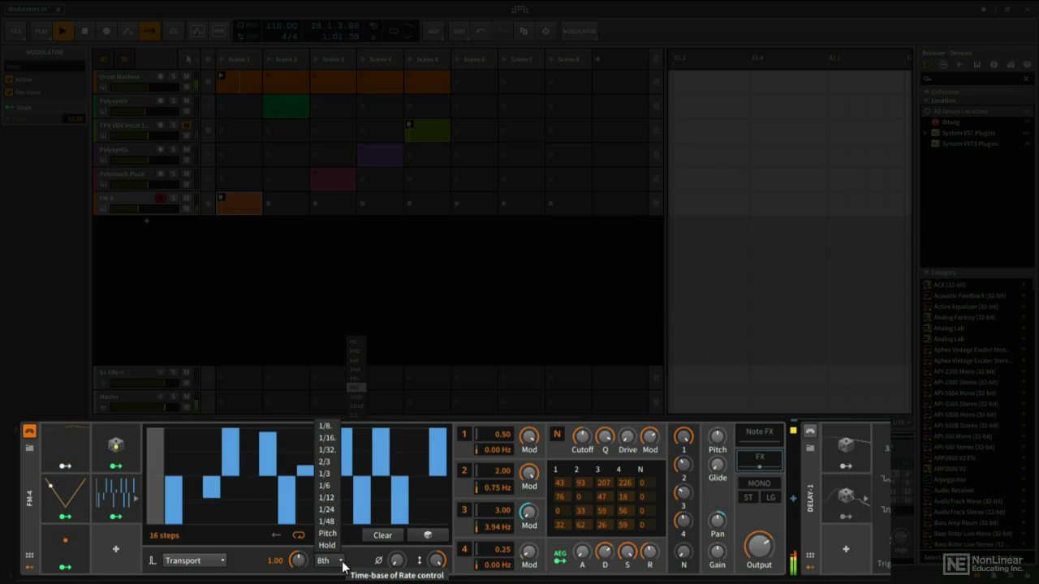
left_click(298, 560)
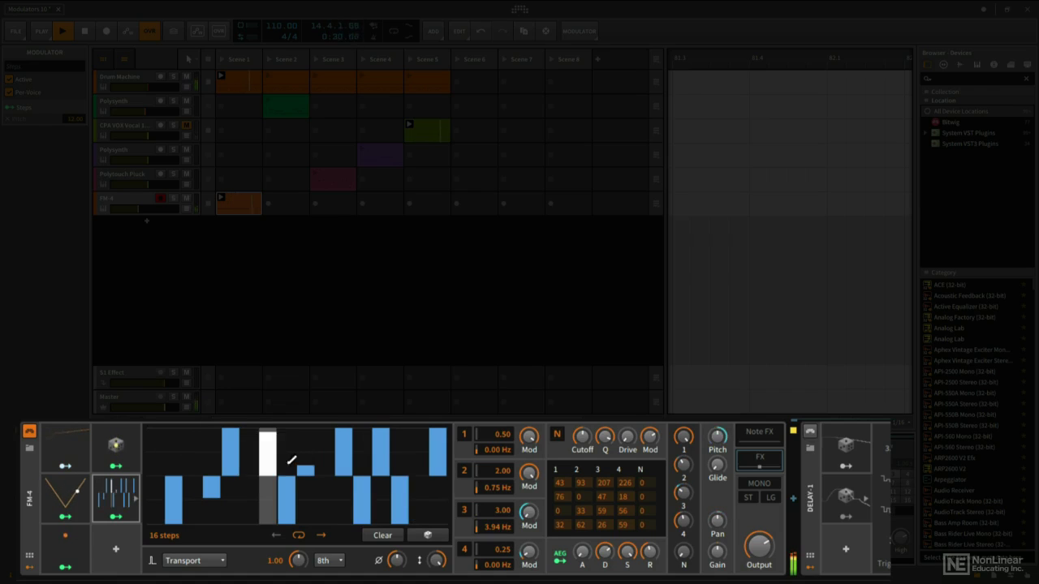
right_click(116, 492)
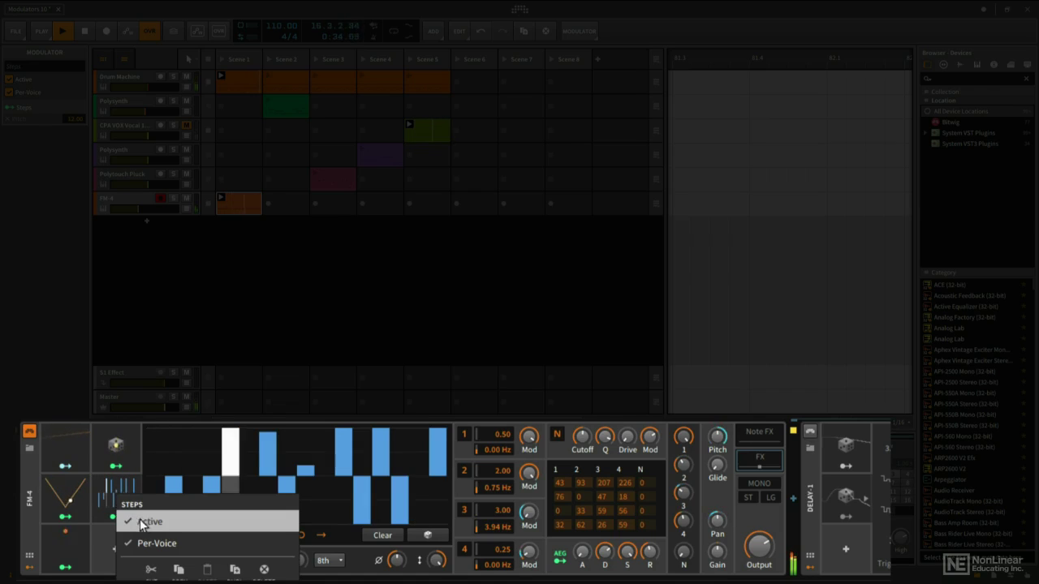
left_click(143, 520)
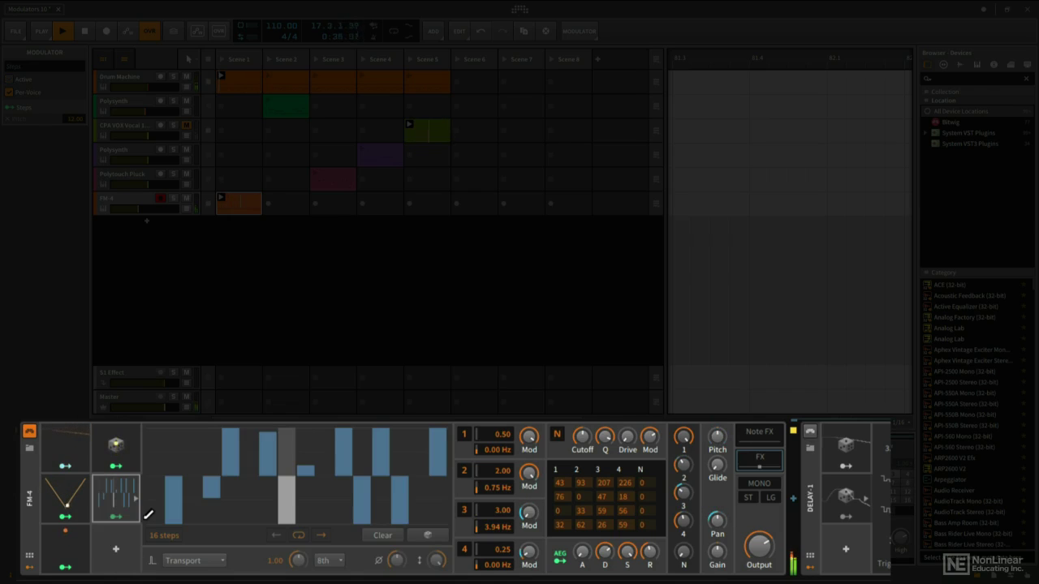
right_click(108, 501)
left_click(129, 525)
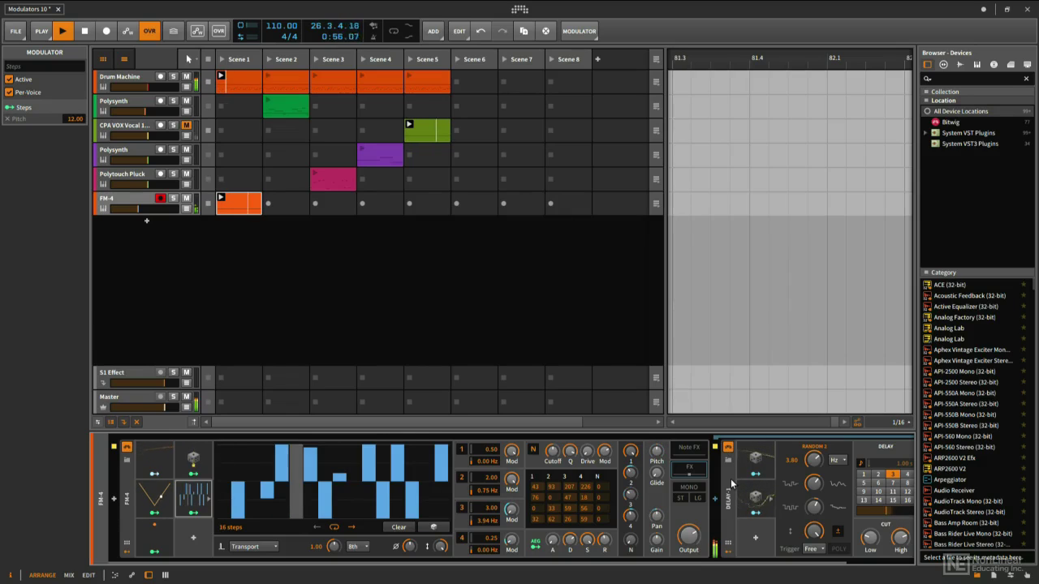
- Scroll the device chain so the Delay-1 device is fully visible
scroll(755, 563, "right", 3)
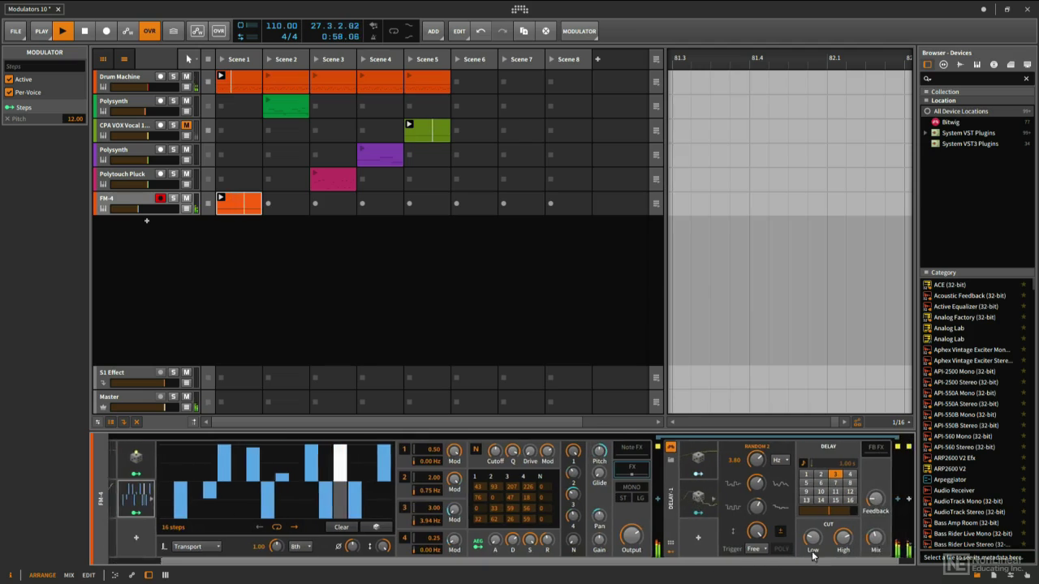